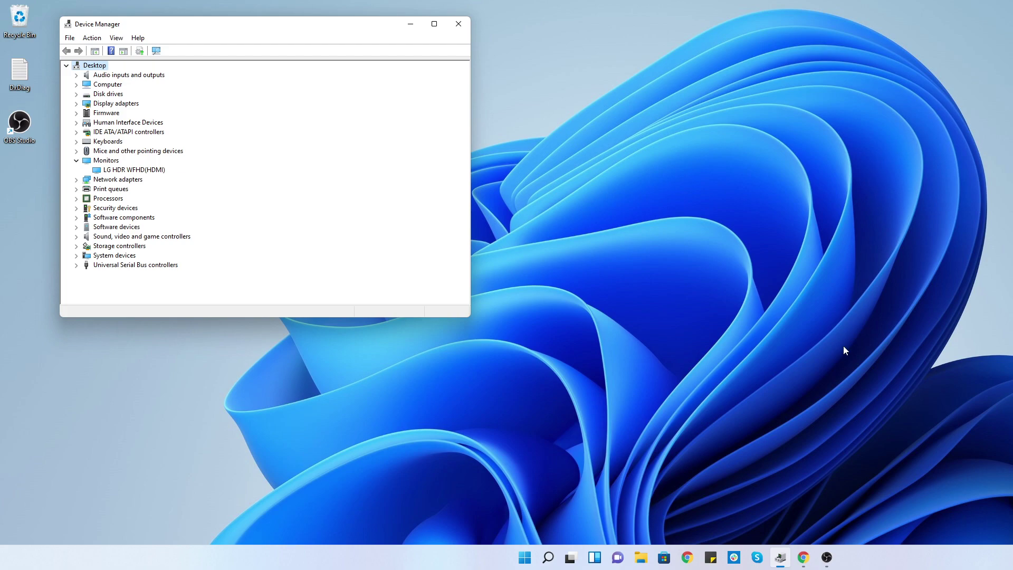
Step: Bring the YouTube 'The World in HDR' window forward, shift it right, and check its playback settings
click(803, 557)
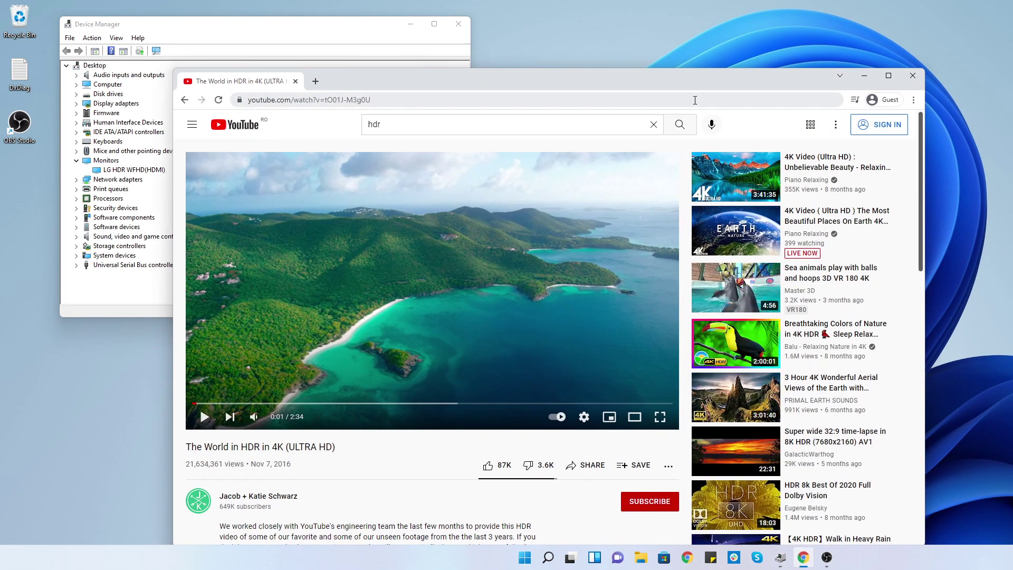
drag(709, 84, 853, 79)
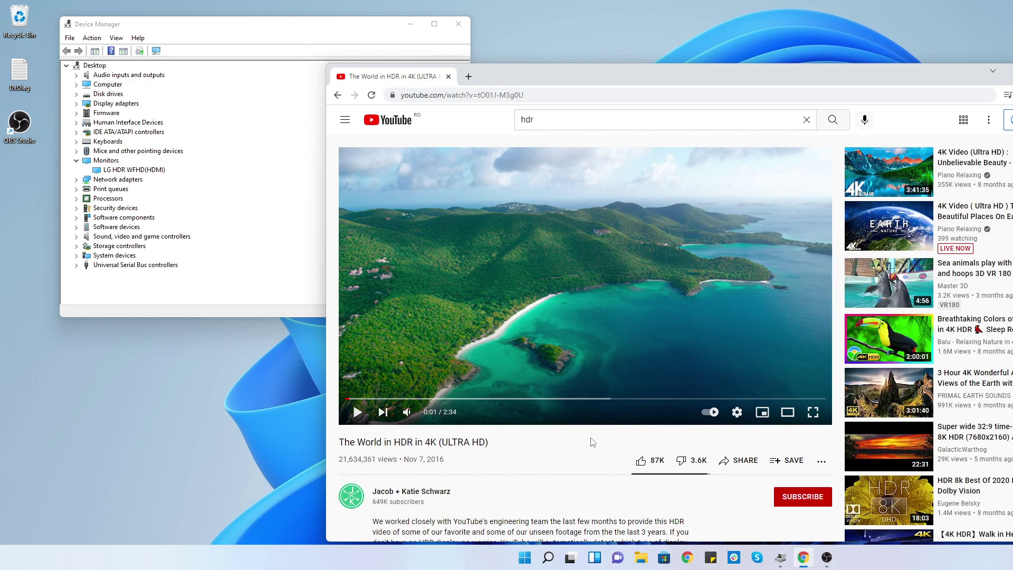
click(738, 413)
click(580, 411)
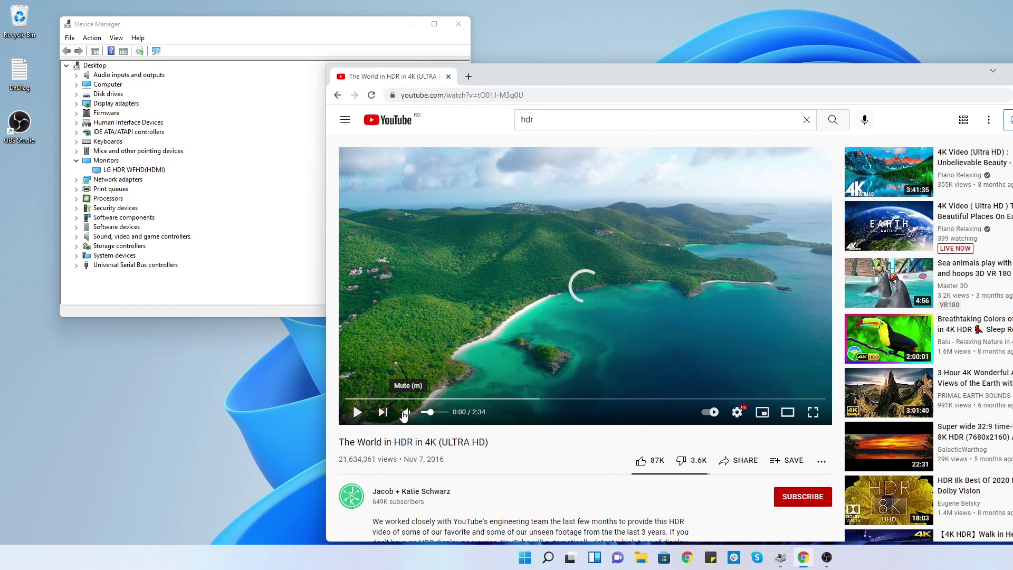
Step: Mute the video, play it until 0:11, pause, and minimize the browser
click(404, 413)
click(357, 412)
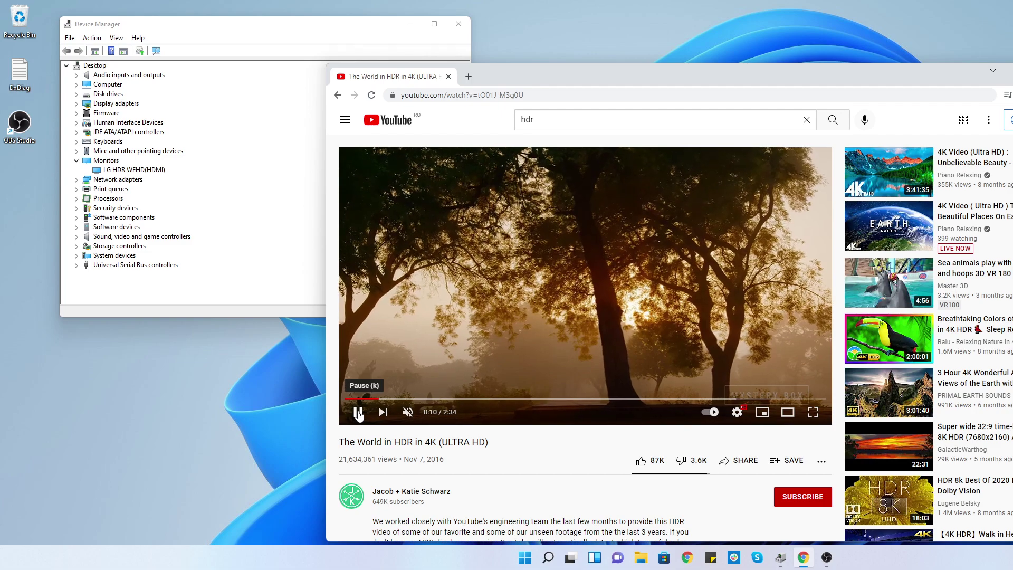
click(358, 414)
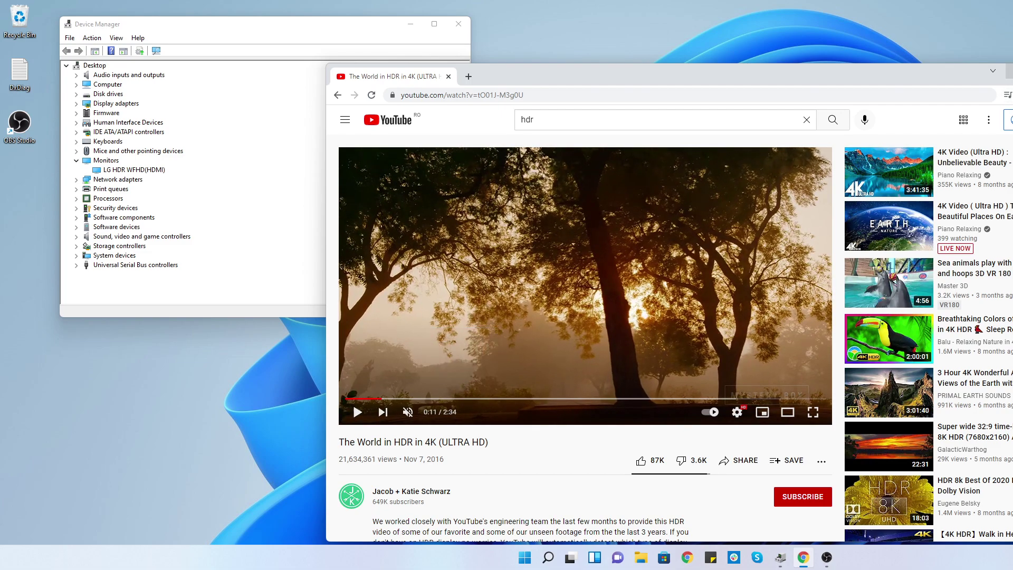
key(super+Down)
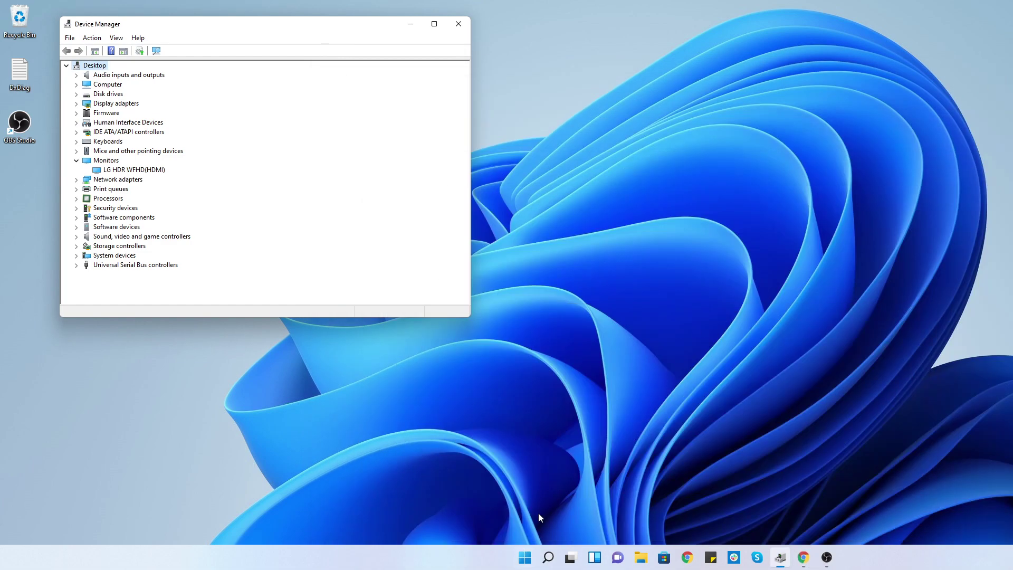
Step: View Settings' Display > HDR page showing Use HDR and streaming HDR video Not supported, then minimize
click(525, 558)
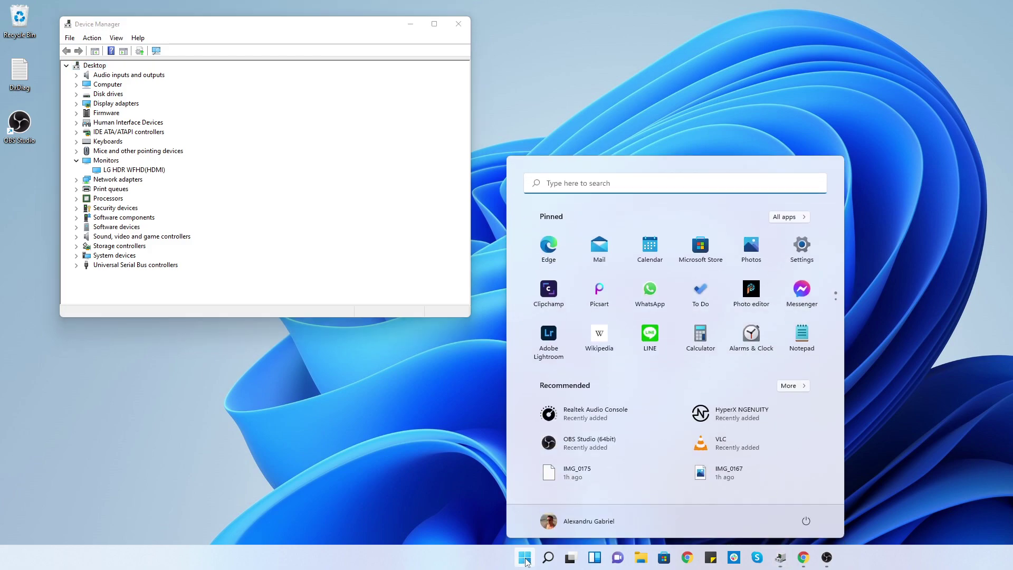
click(813, 253)
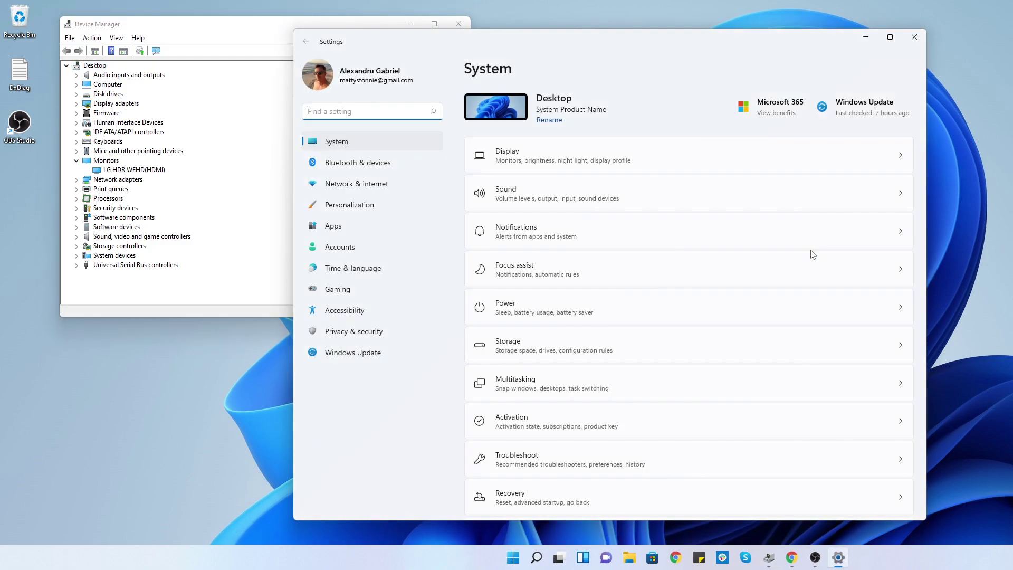
click(585, 155)
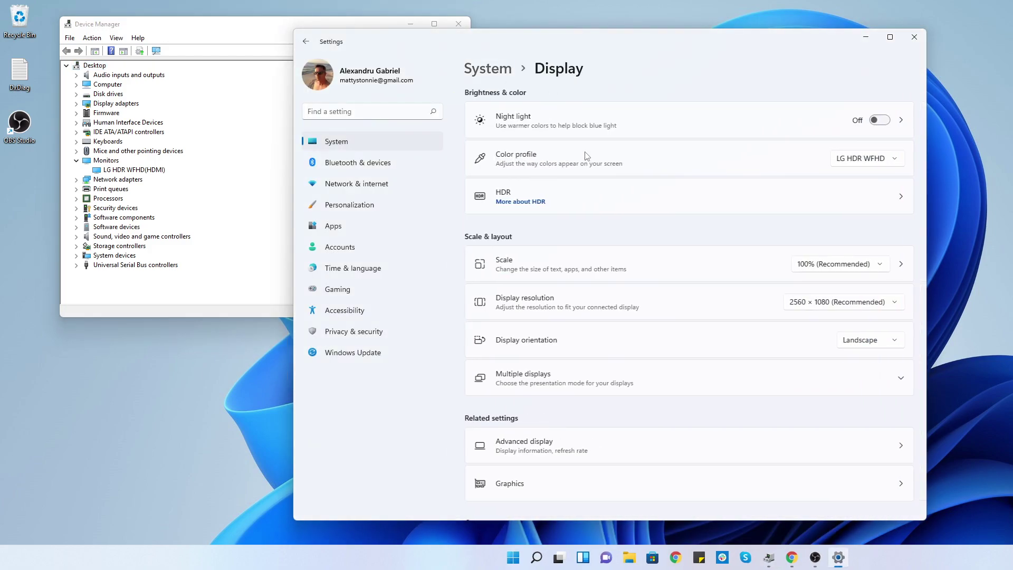
click(583, 199)
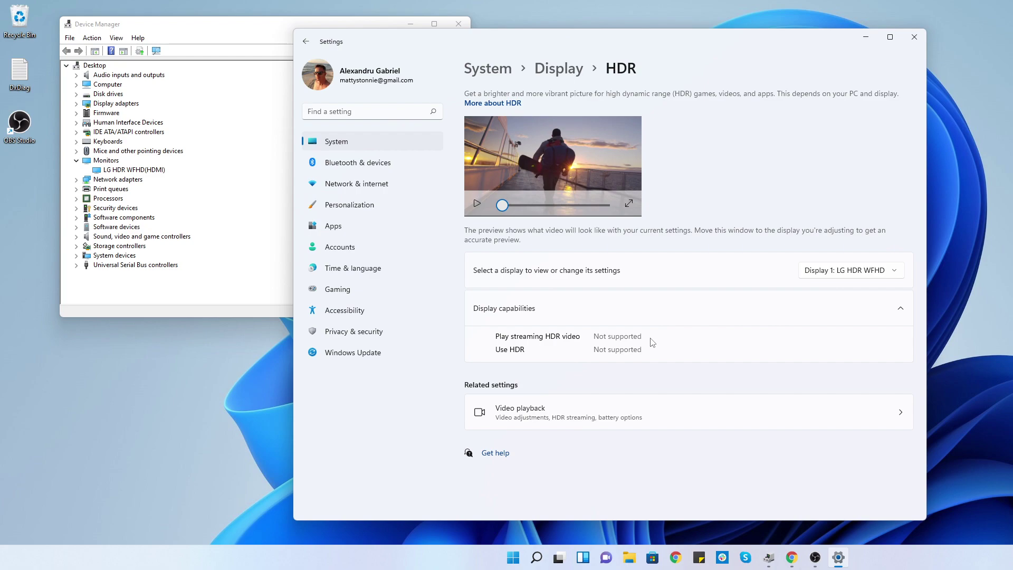
click(866, 38)
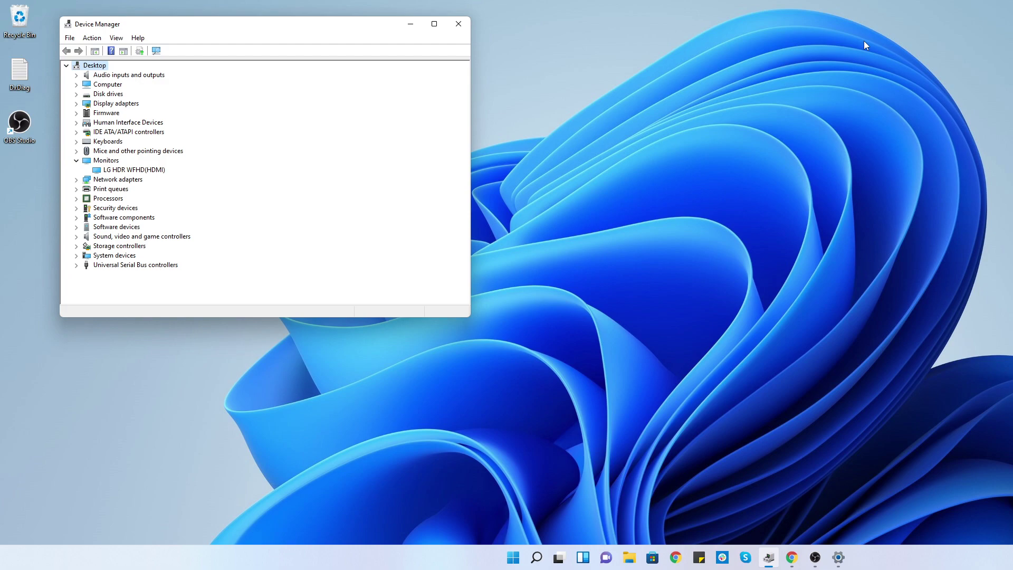
Step: Restore OBS Studio from the taskbar and stop the recording
click(815, 557)
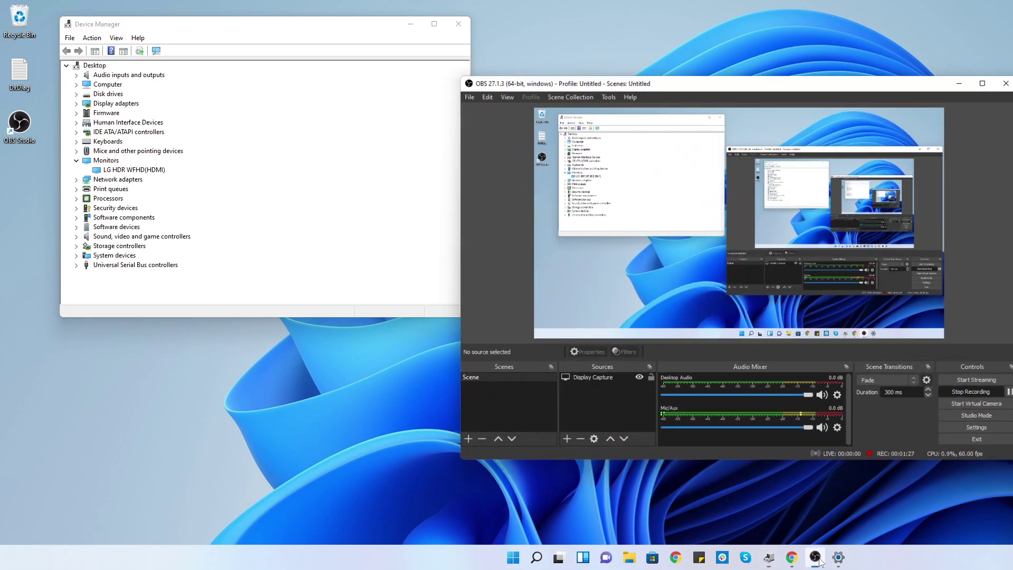
click(973, 388)
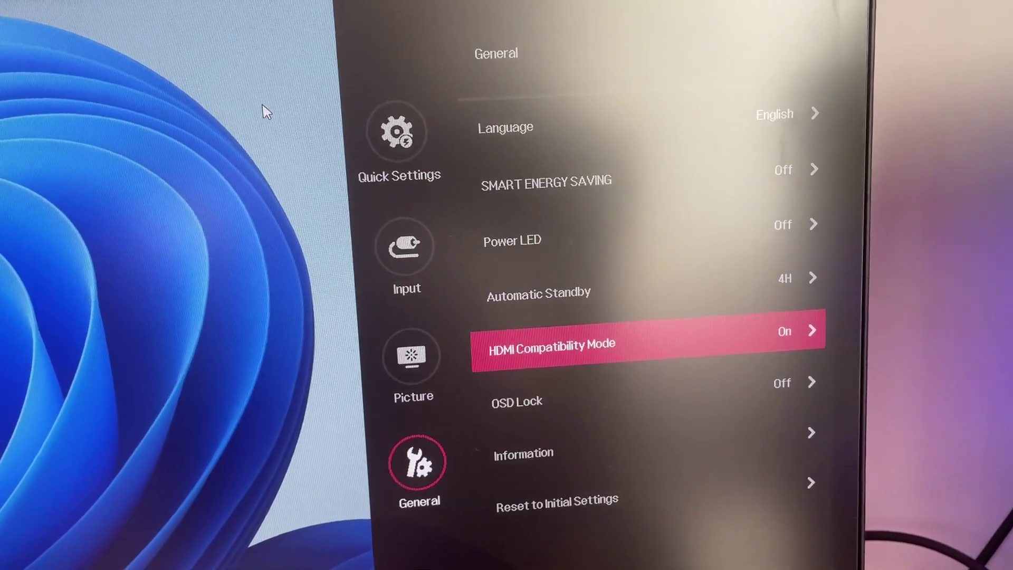
Step: Change the LG monitor's HDMI Compatibility Mode from On to Off
key(Right)
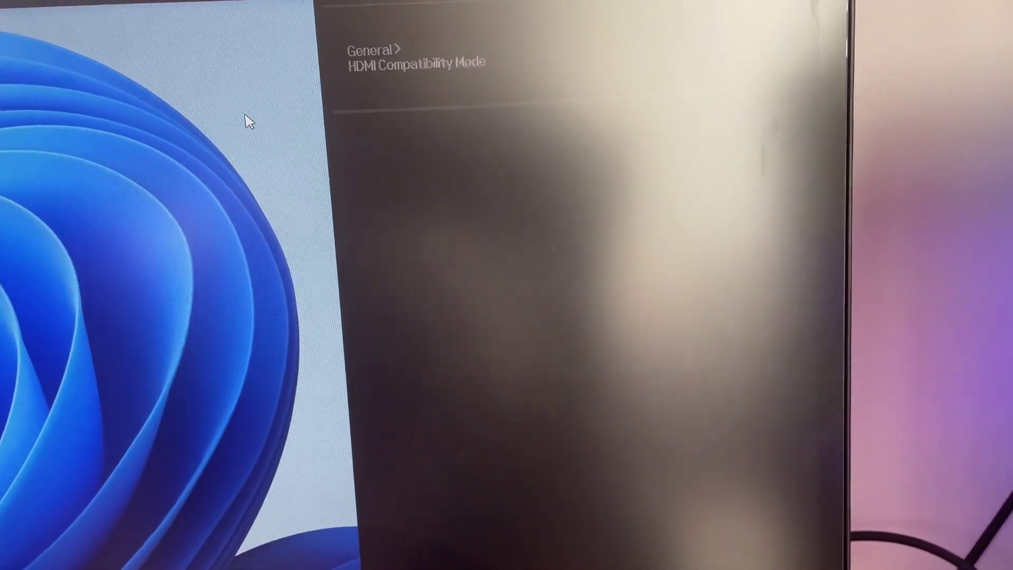
key(Down)
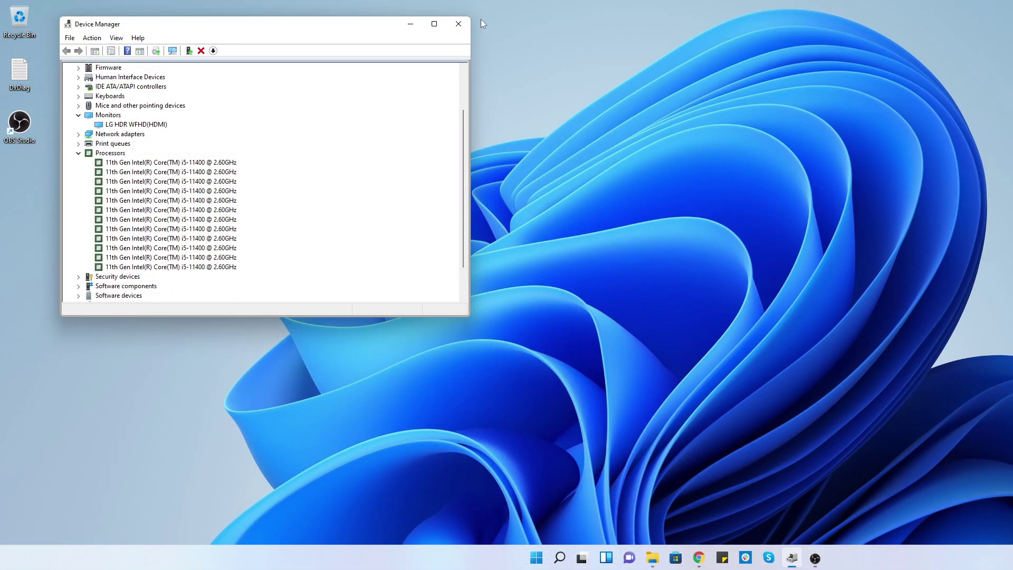
Step: Centre Device Manager, select the 11th Gen Intel i5-11400 processor entry, then minimize the window
drag(254, 30, 420, 81)
scroll(534, 241, up, 2)
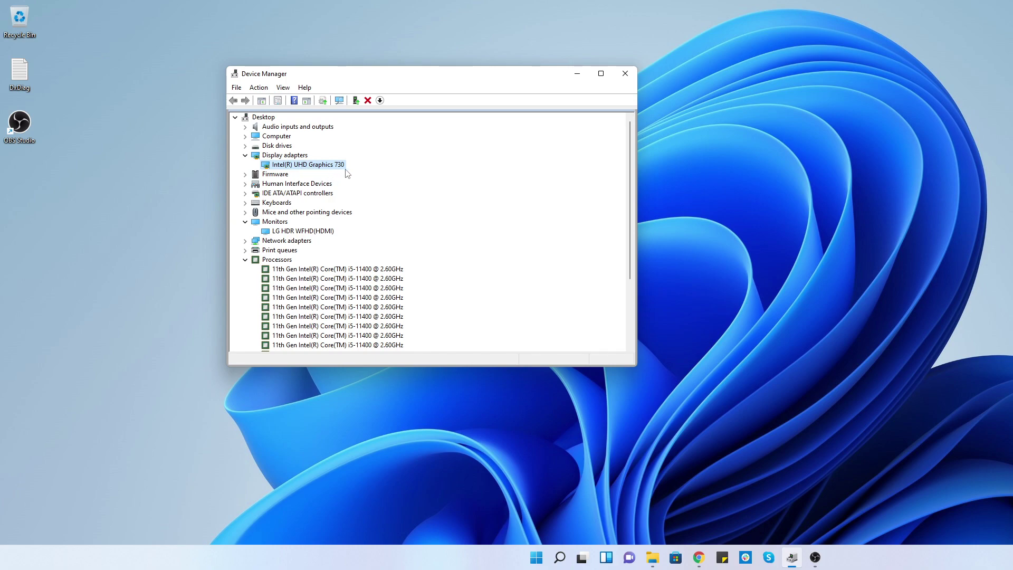
scroll(362, 207, down, 3)
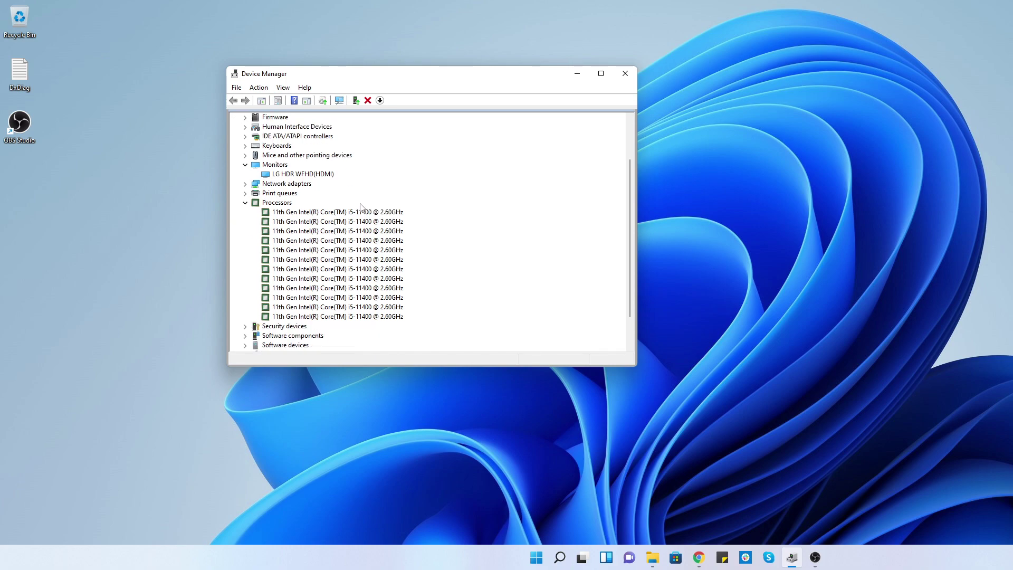
click(352, 184)
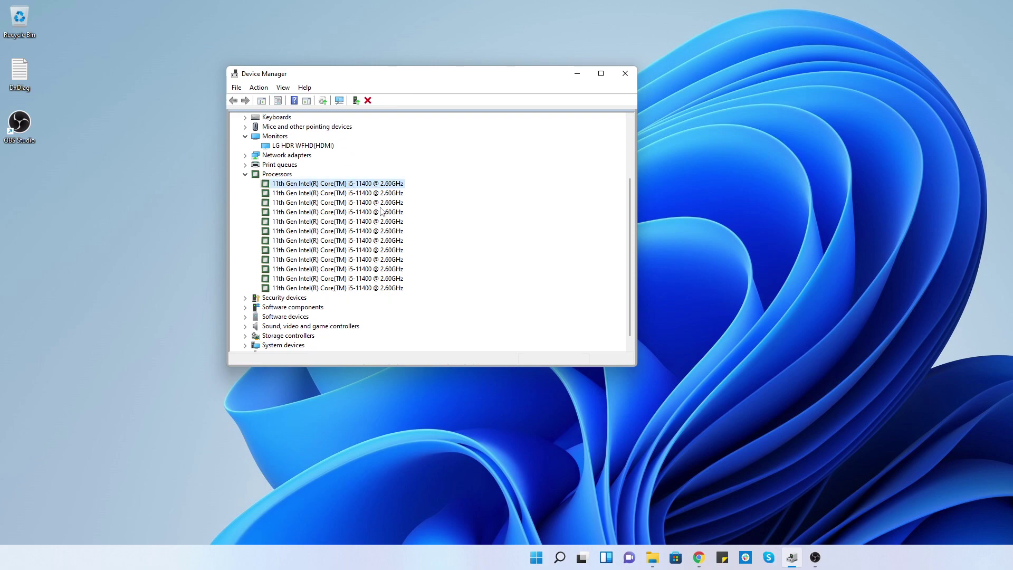
click(578, 74)
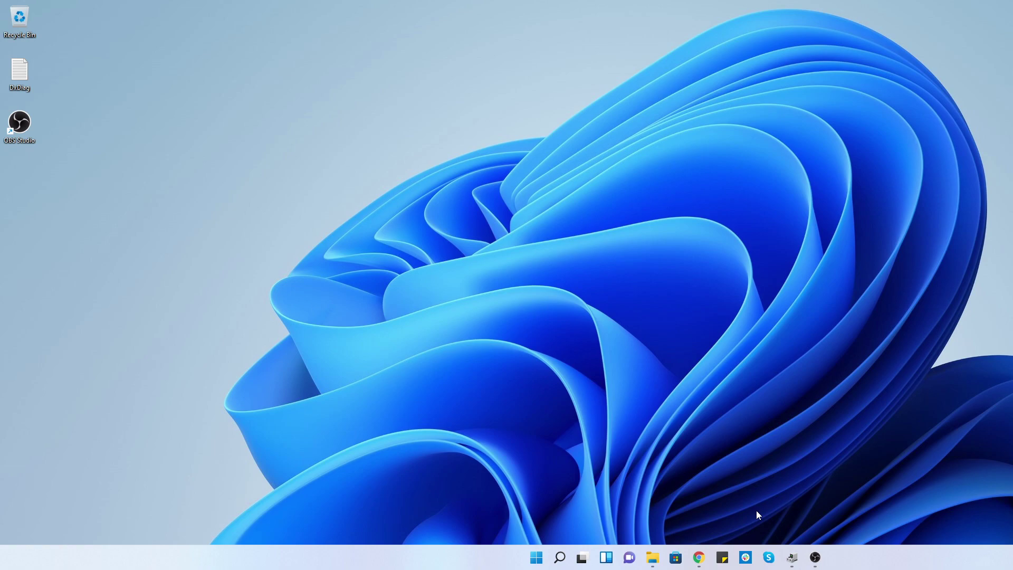
Step: Open Settings' Display > HDR page showing streaming HDR video and Use HDR Supported, then hide it with Alt+F4
click(538, 552)
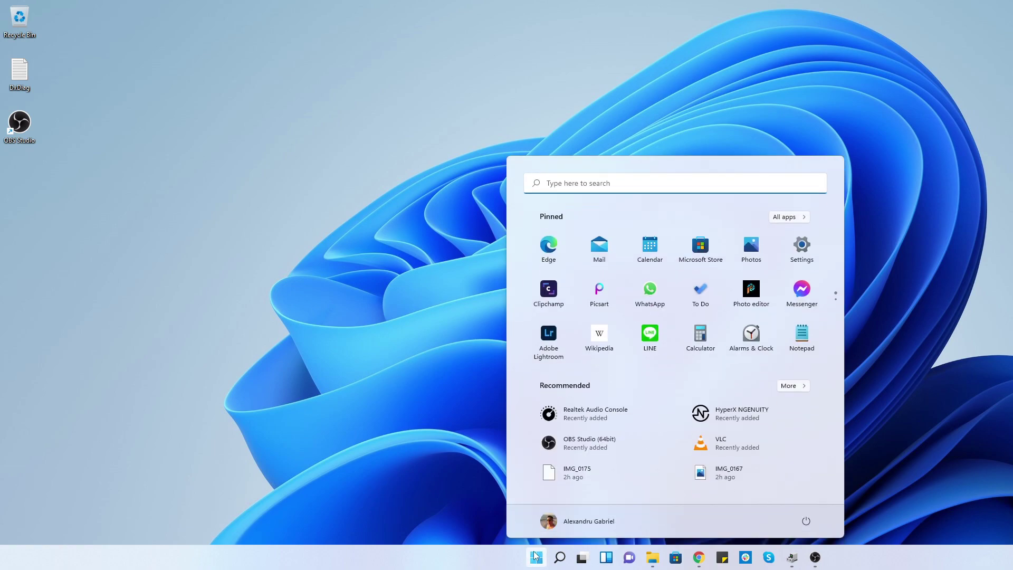
click(801, 244)
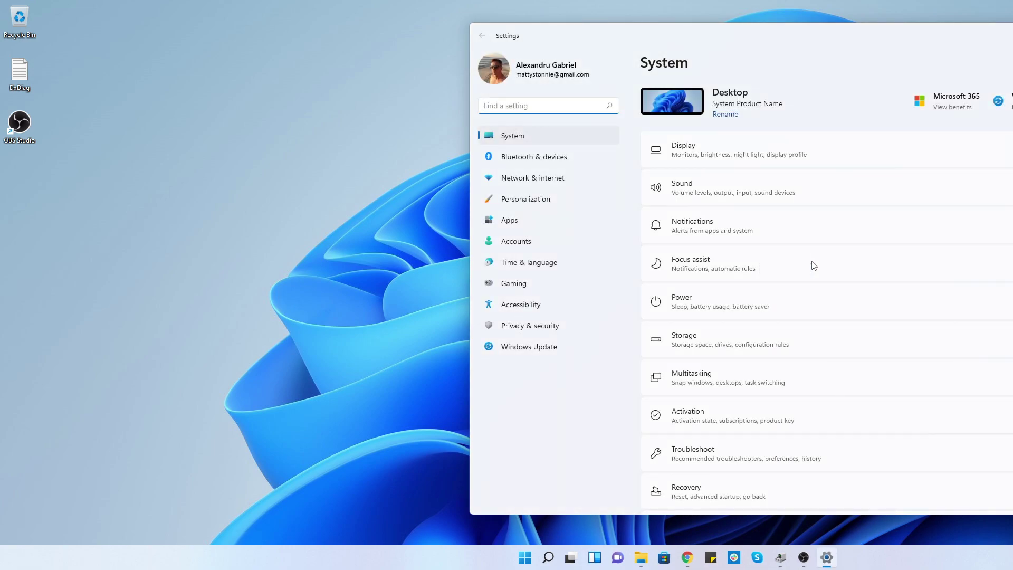
click(755, 152)
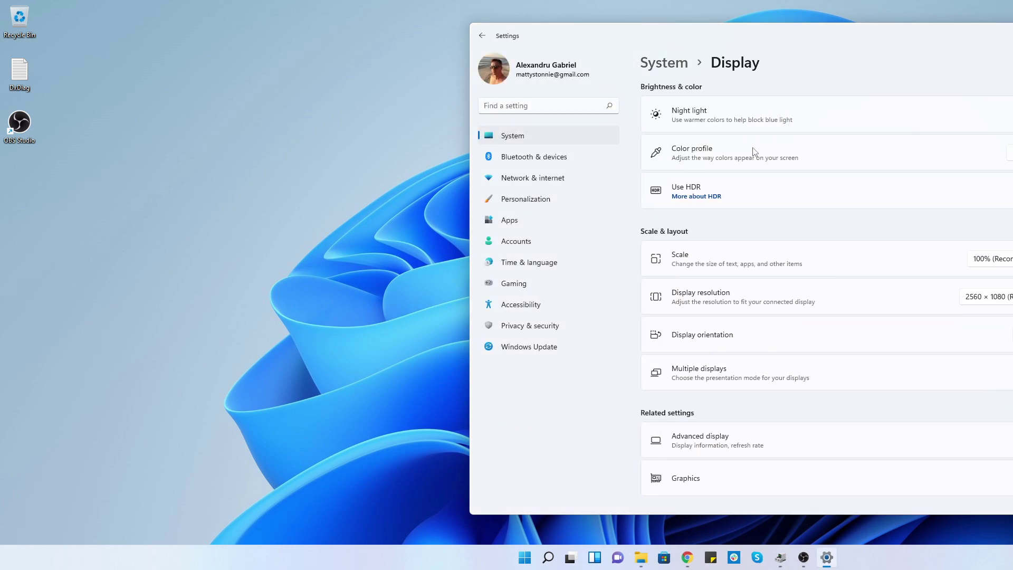
click(771, 186)
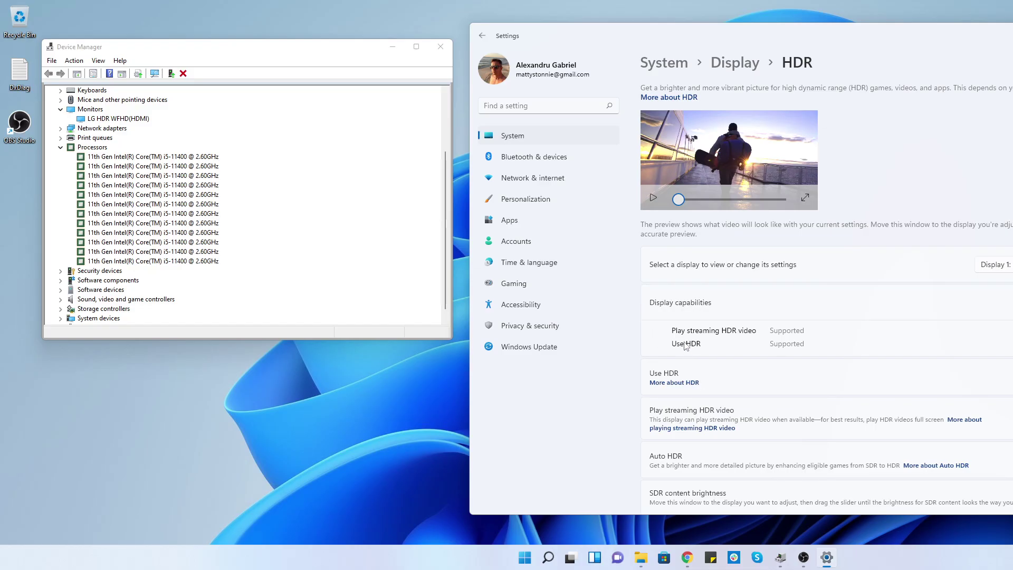
scroll(632, 312, down, 2)
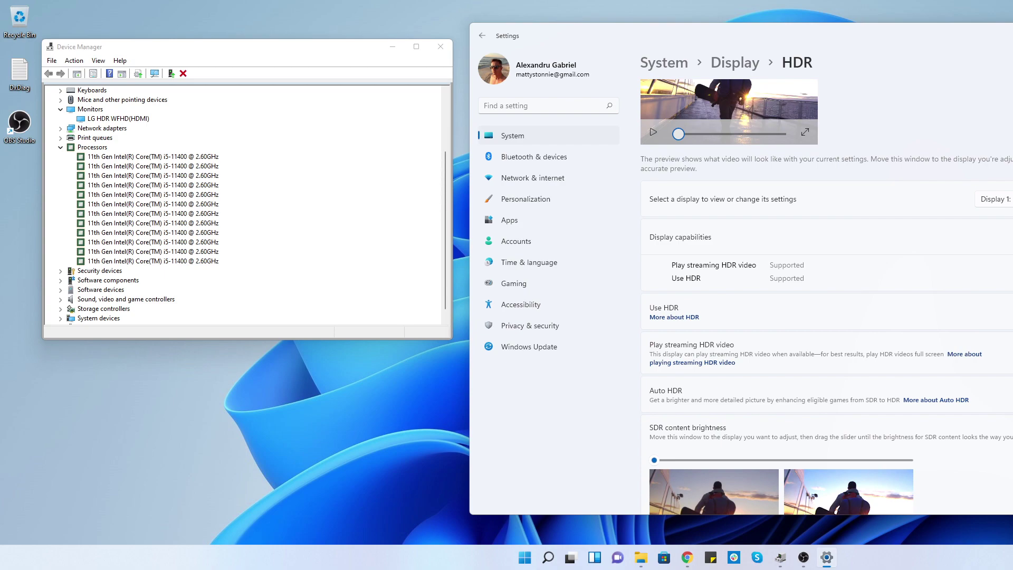
key(alt+F4)
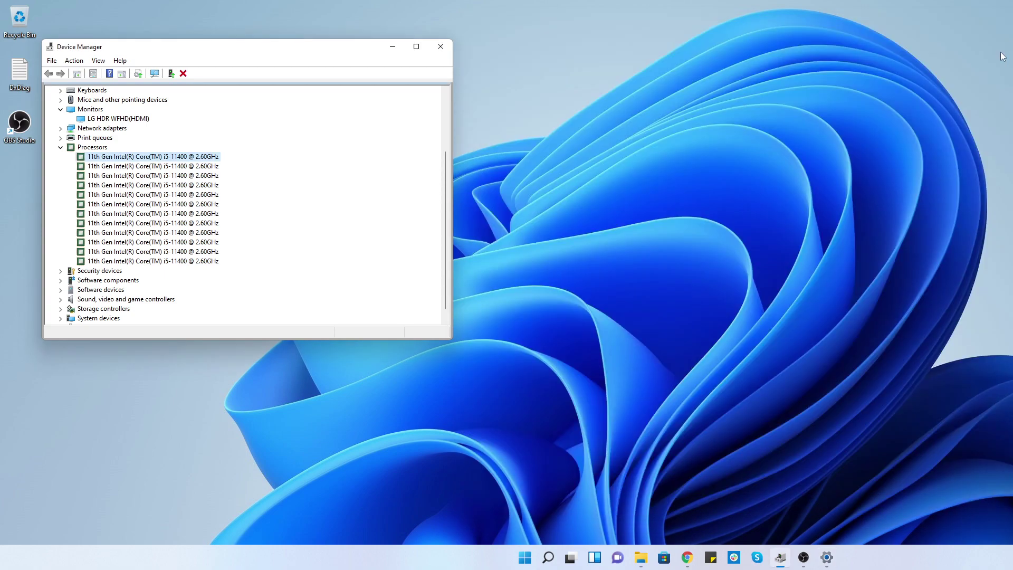
Step: Bring Chrome forward, seek the LG Jazz HDR video to about 1:32, and pause near 1:37
click(688, 558)
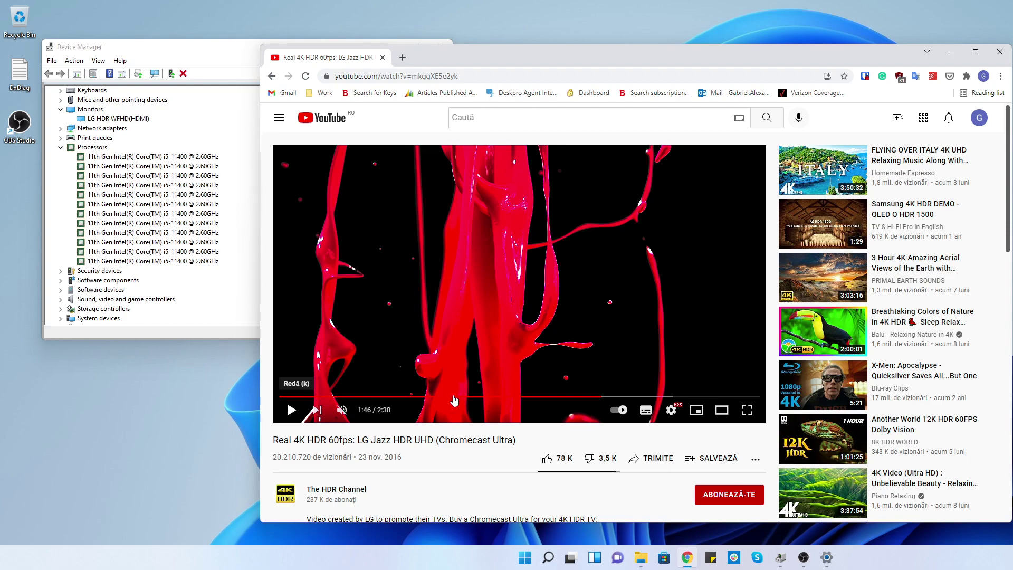
click(560, 396)
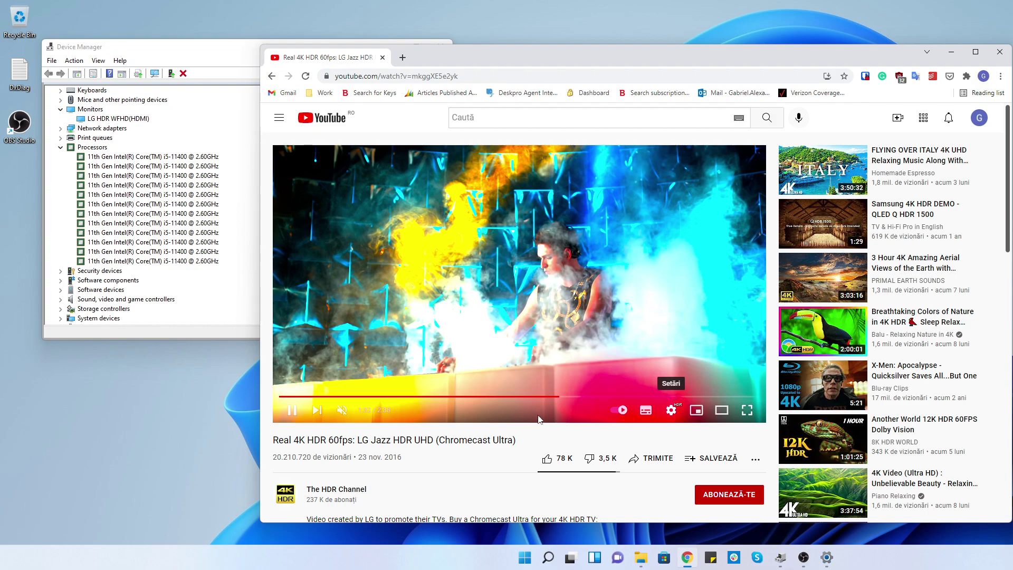
click(292, 410)
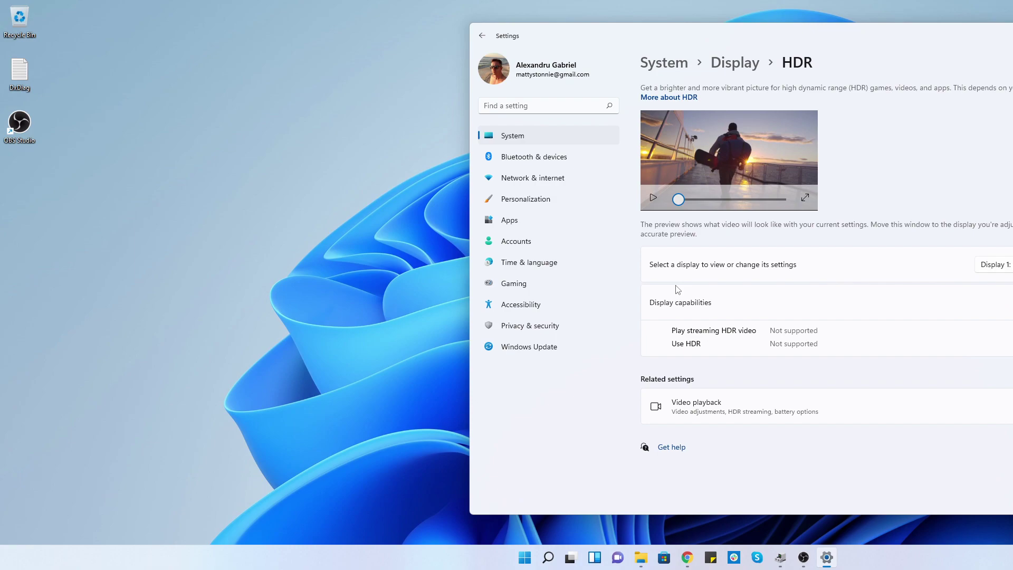
Step: Recheck Settings' HDR Display capabilities, confirming both show Not supported
click(722, 302)
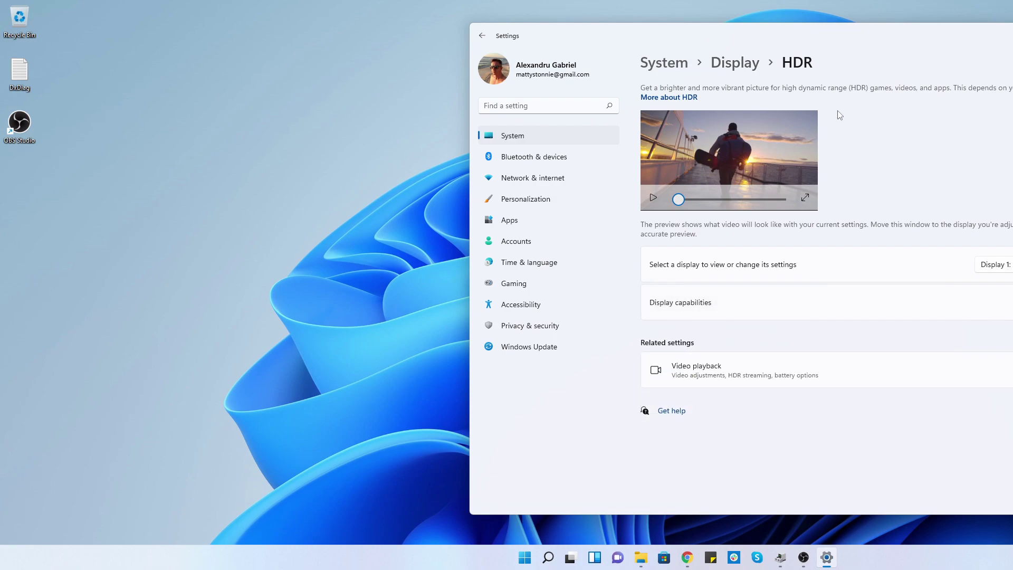
drag(849, 41, 588, 22)
click(849, 298)
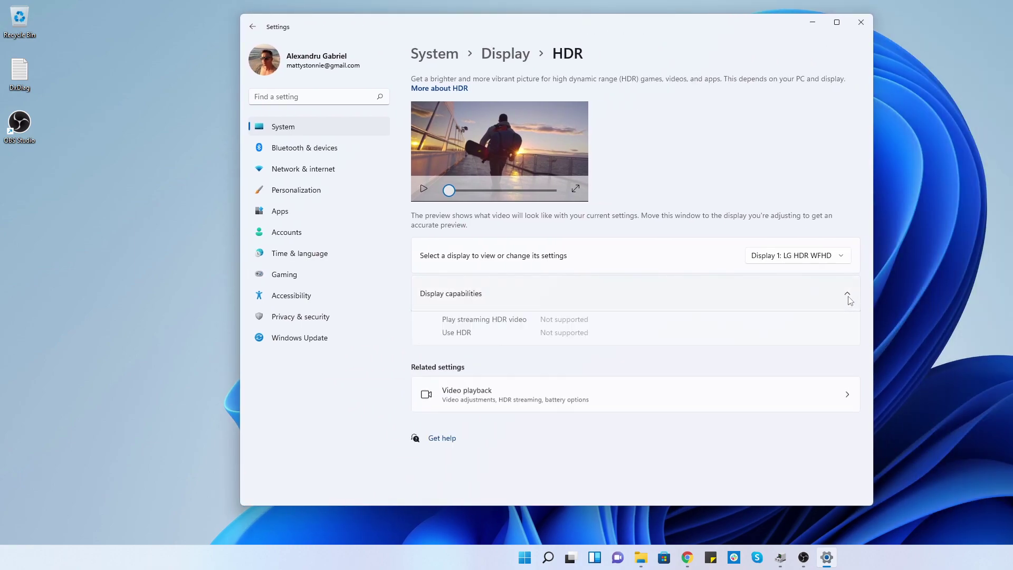
Step: Bring Device Manager forward, collapse Processors, and nudge the window left
click(781, 561)
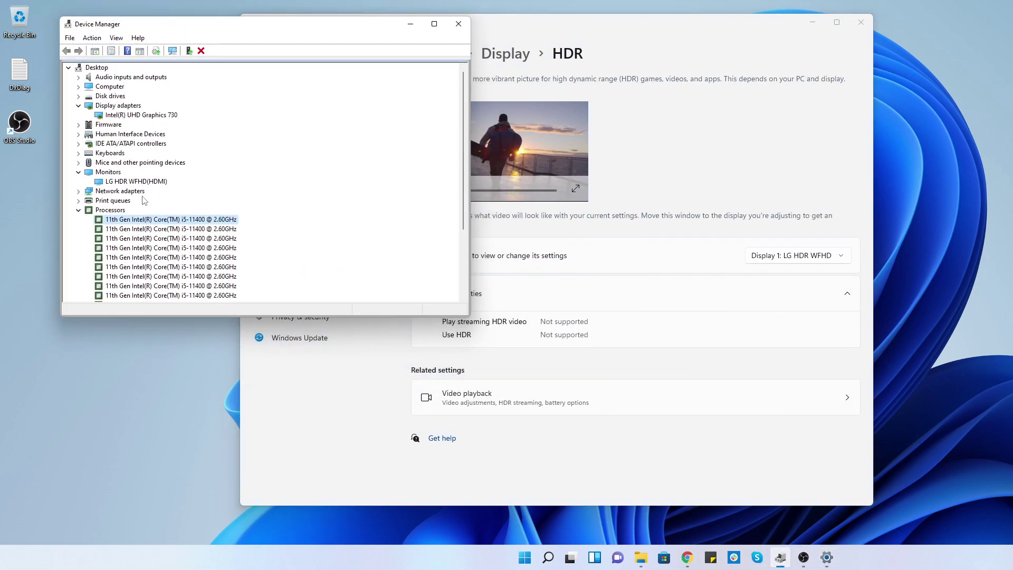
click(79, 210)
drag(275, 27, 240, 27)
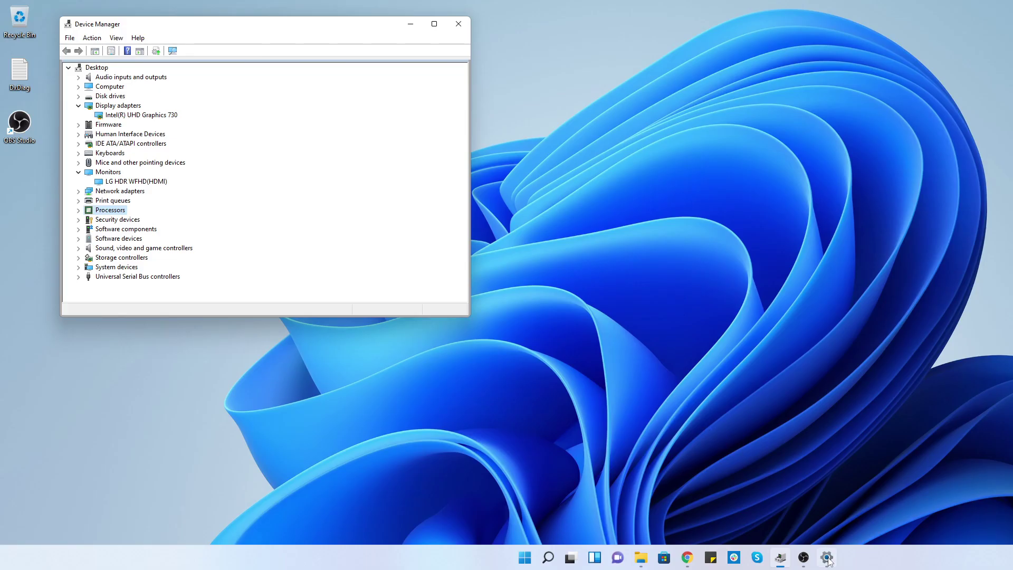
Step: Review the HDR page with Use HDR, streaming HDR video and Auto HDR all On, then minimise Settings
click(826, 558)
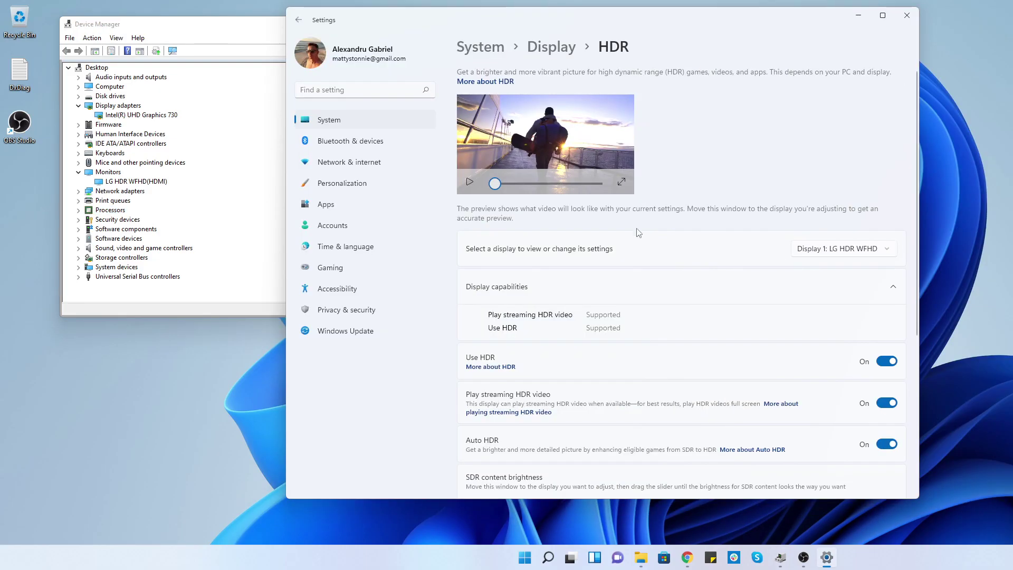
scroll(660, 211, down, 1)
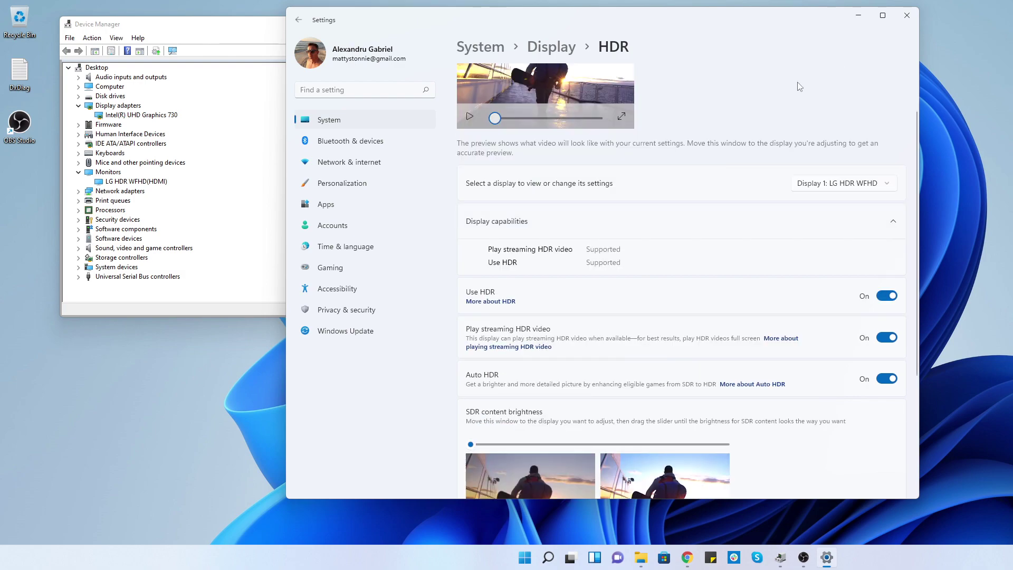
click(858, 16)
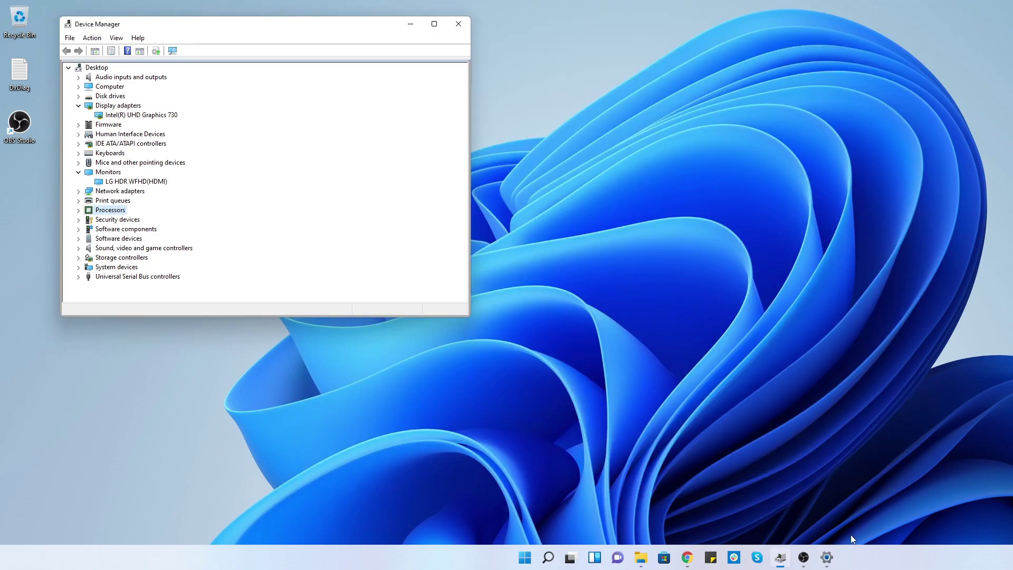
mouse_move(829, 556)
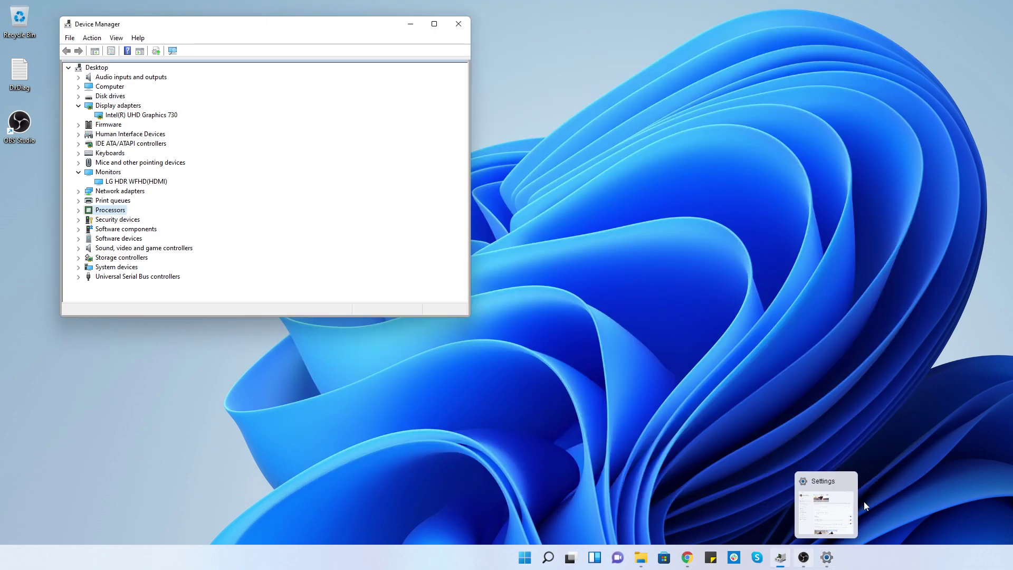